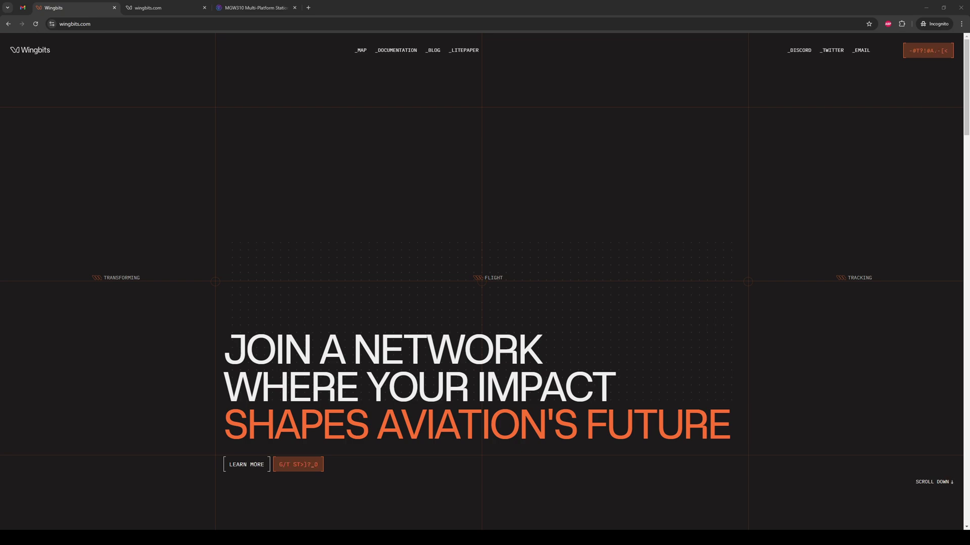
Step: From the Stations dashboard, start Register Station and confirm reading the introductory notes
click(638, 230)
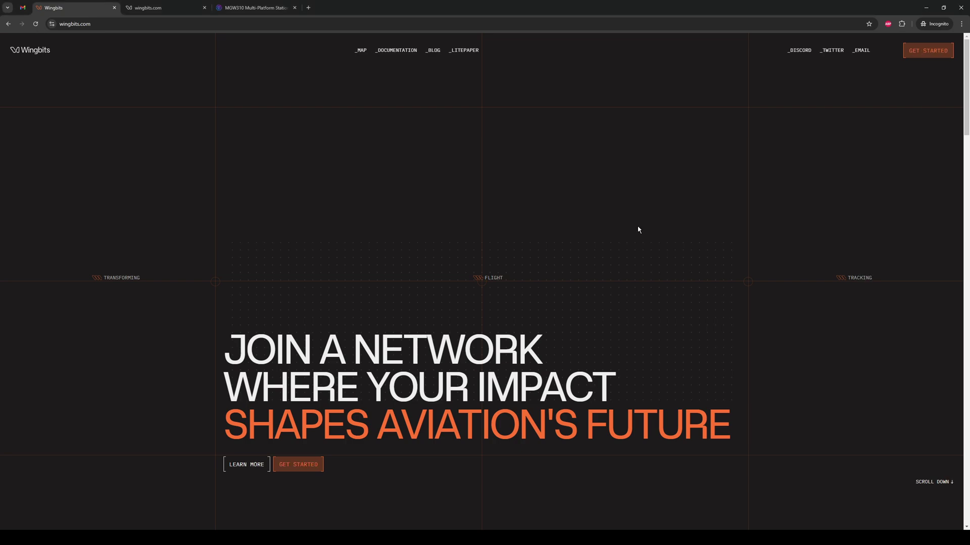
click(931, 52)
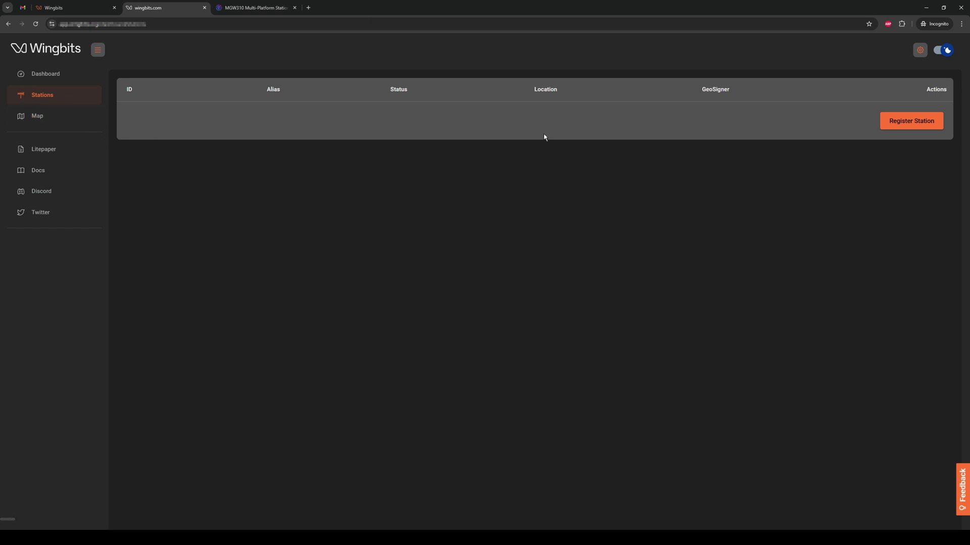
click(898, 125)
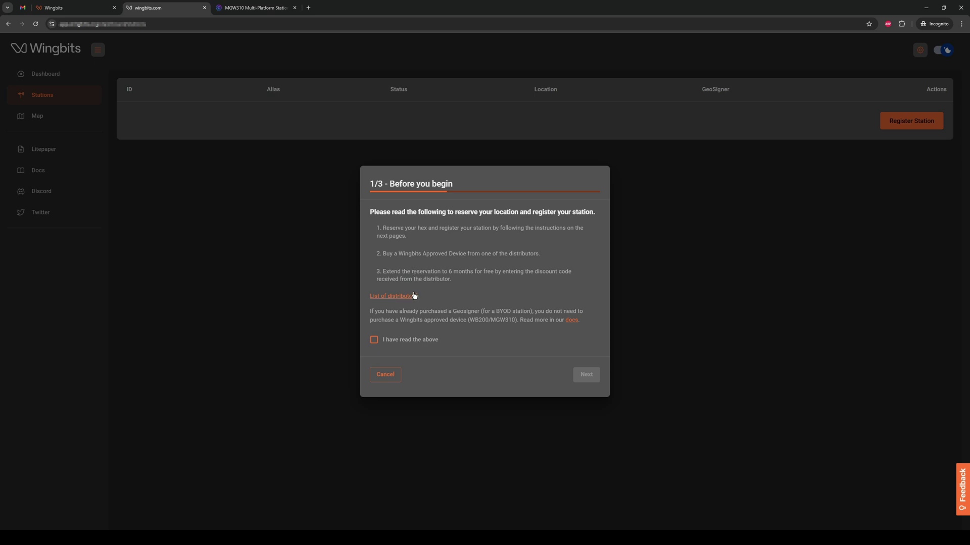
click(407, 341)
click(587, 375)
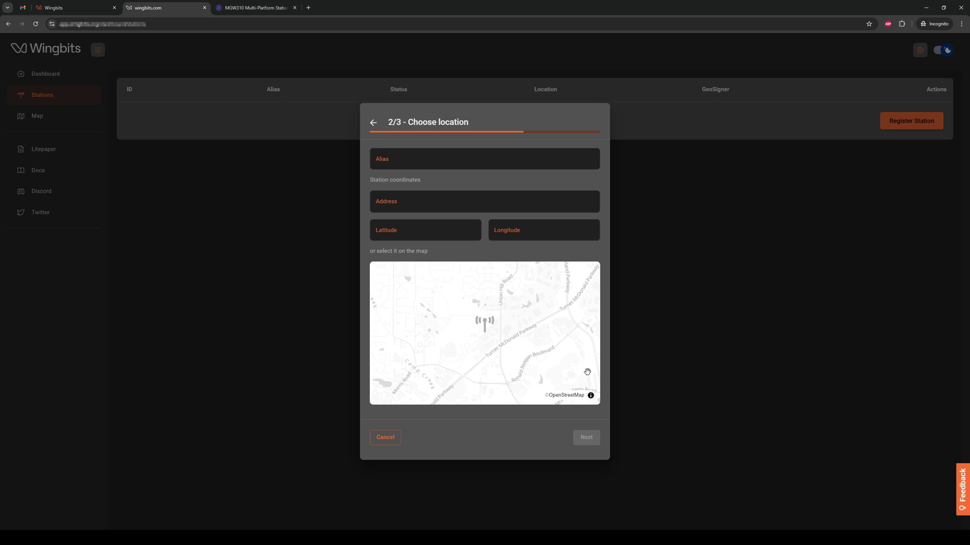
Step: Set the station address to the first Atlanta, Georgia suggestion
click(440, 204)
text(Atlanta)
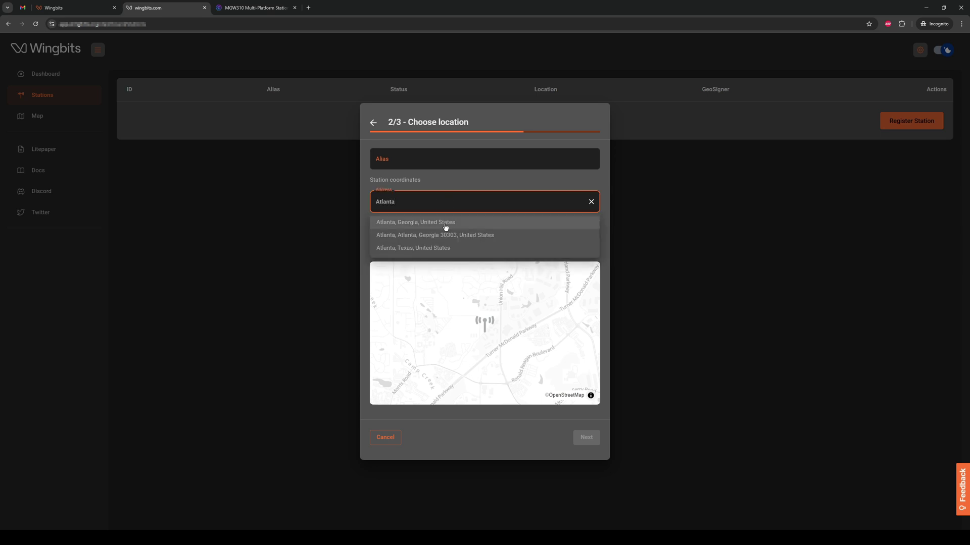
click(443, 226)
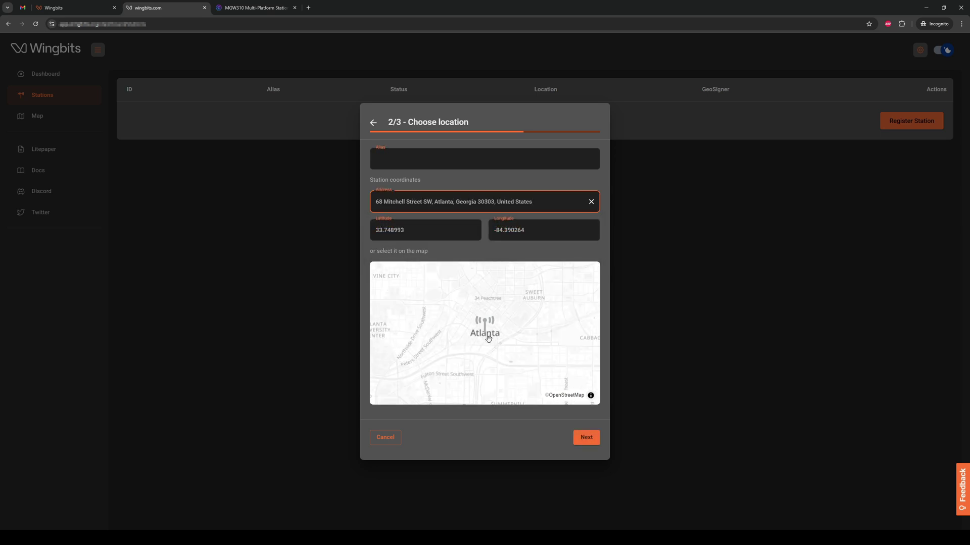
scroll(490, 336, down, 2)
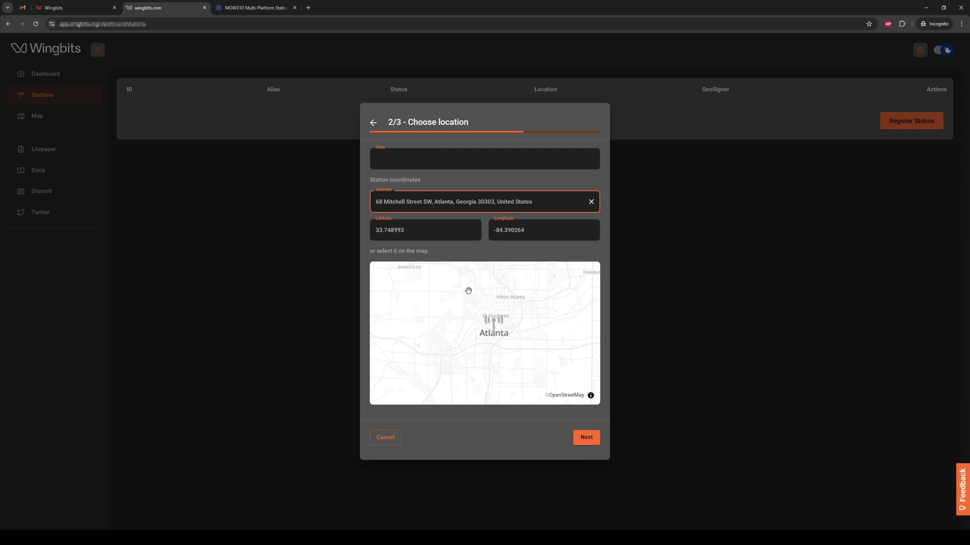
Step: Give the station the alias 'Bob's house' and continue to the review step
click(411, 154)
text(Bob's house)
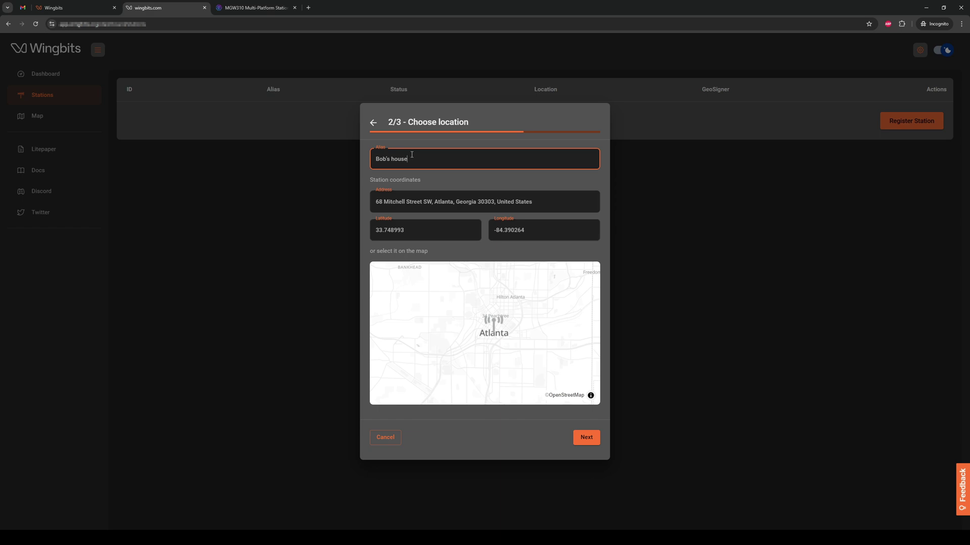
click(592, 436)
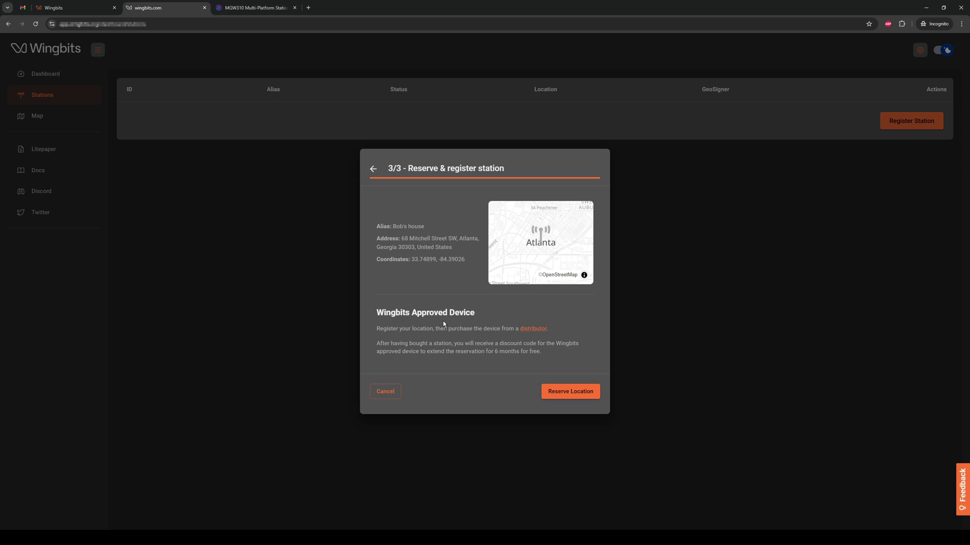
Step: Reserve the location so Bob's house appears in the stations list as reserved (6h)
click(575, 392)
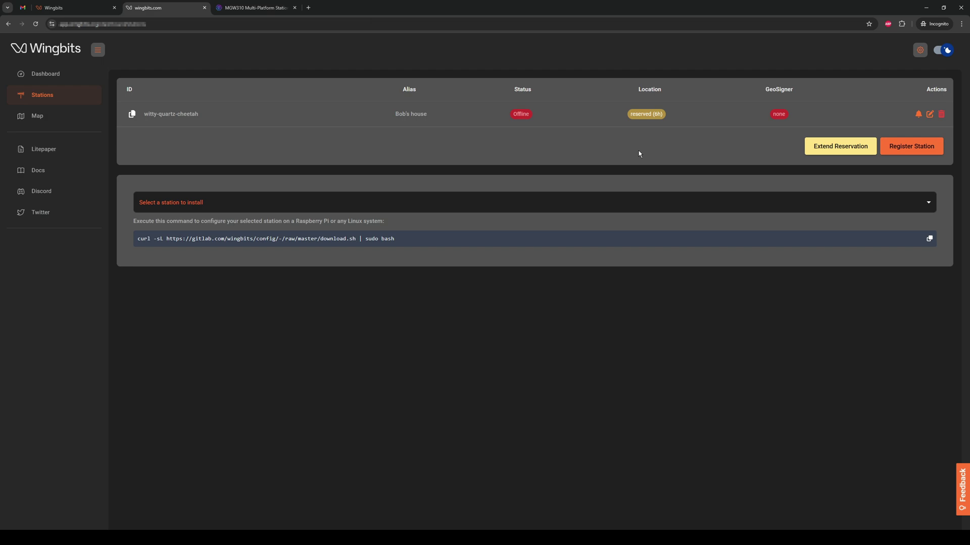
key(ctrl+Tab)
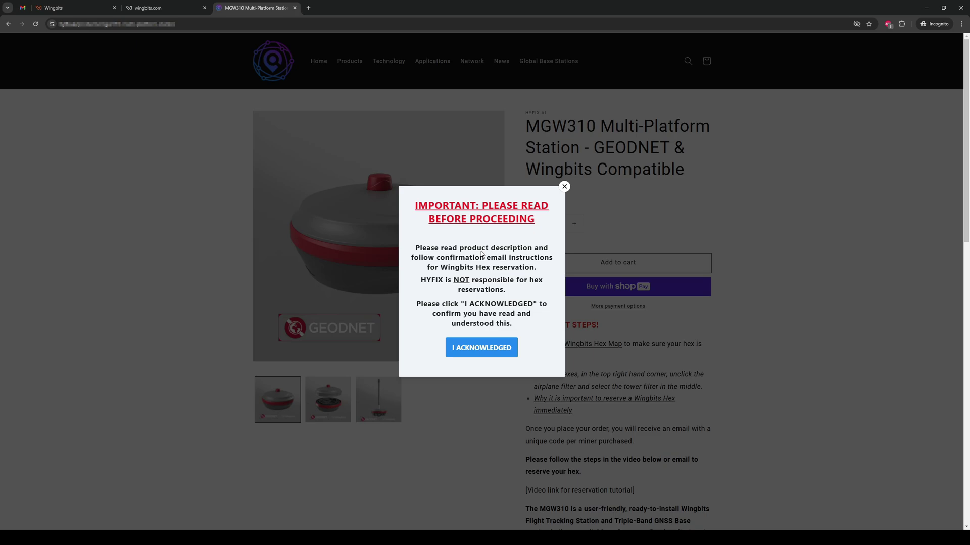
Step: Acknowledge the hex reservation warning and add the MGW310 Multi-Platform Station to the cart for checkout
click(497, 350)
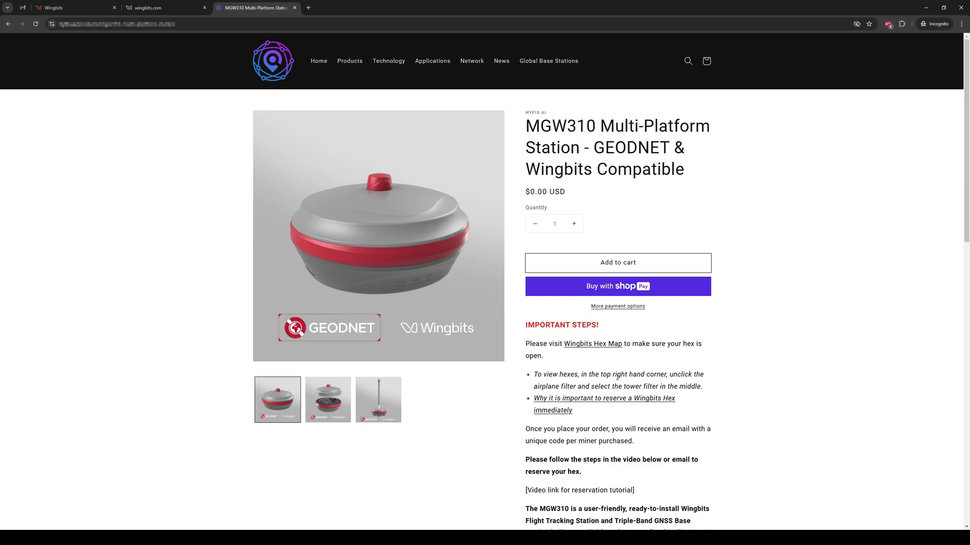
click(623, 269)
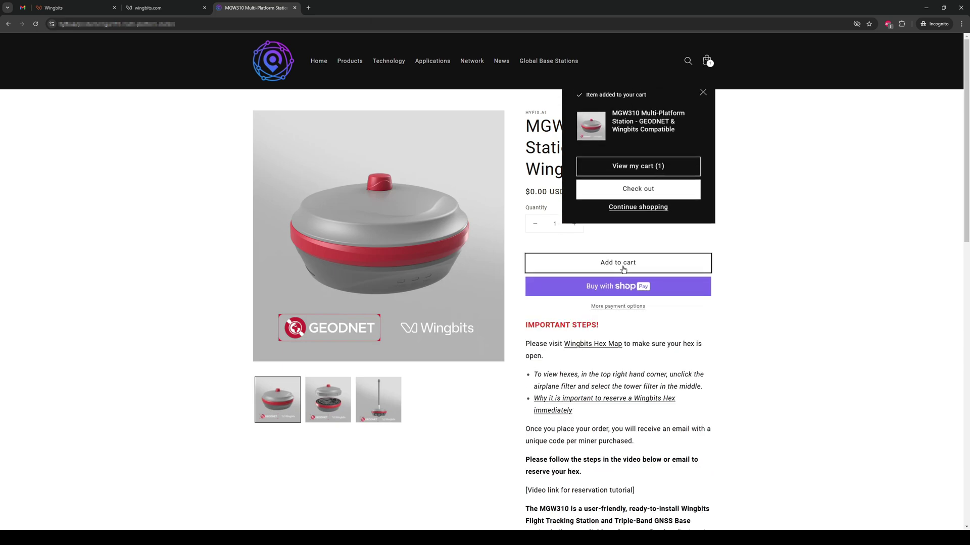
click(646, 201)
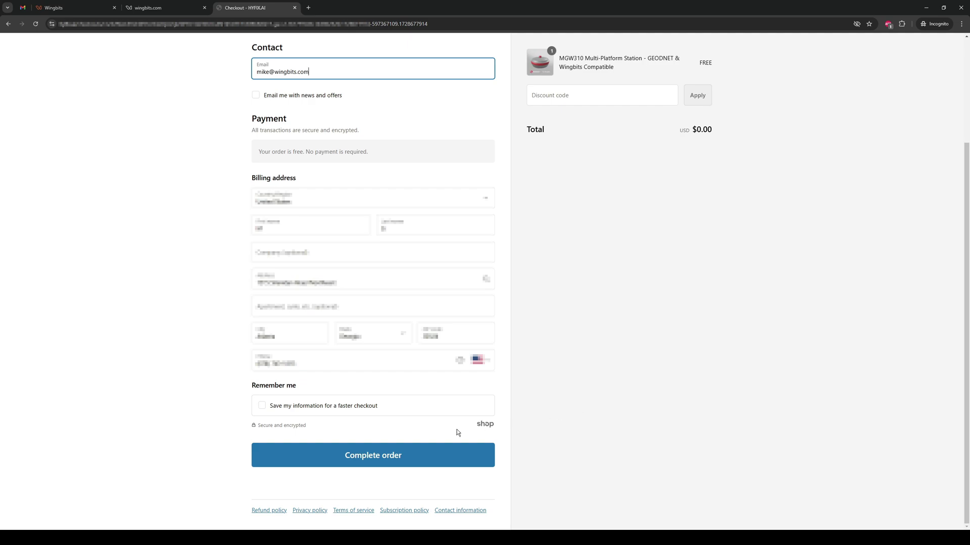
Step: Complete the free $0.00 MGW310 order and bring up the HYFIX email in Gmail
click(406, 457)
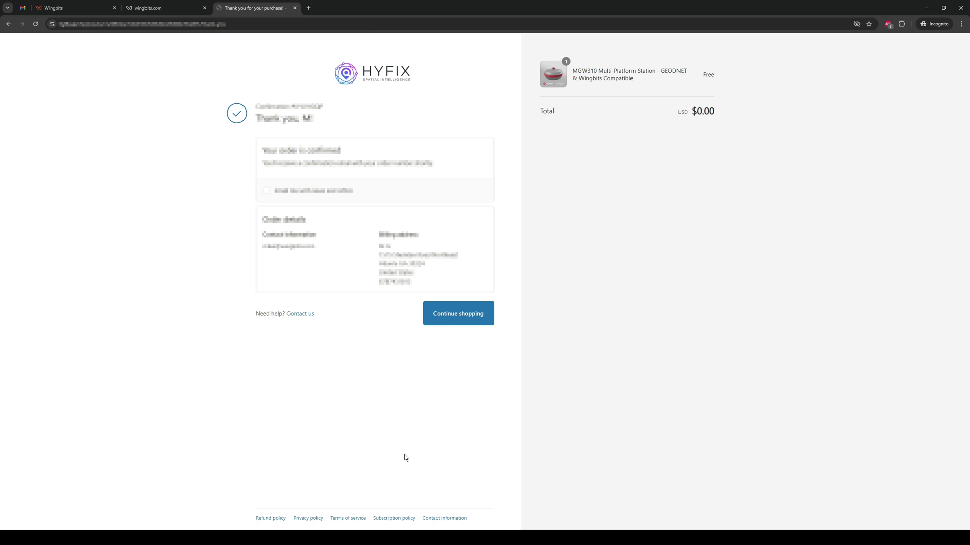
key(ctrl+1)
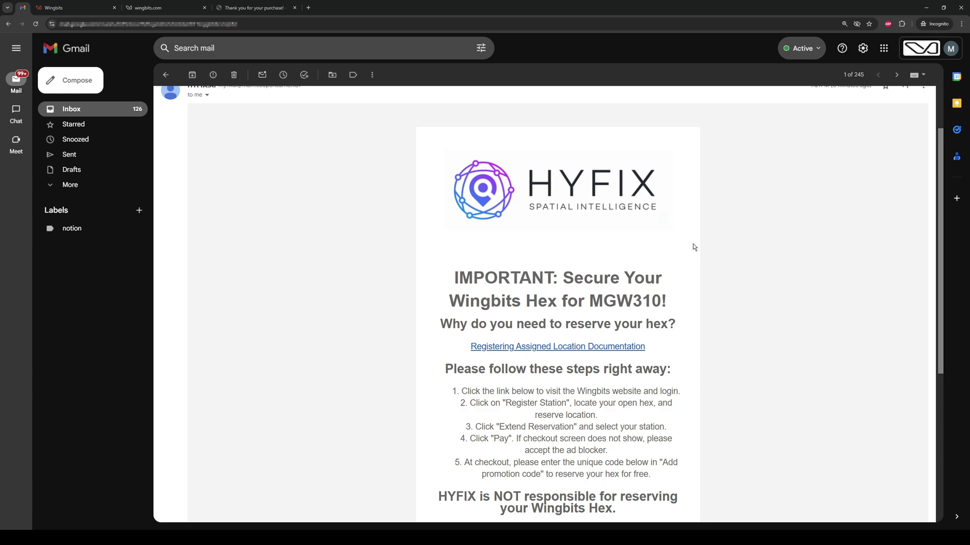
Step: Copy the hex promotion code from the HYFIX email and return to the Wingbits Stations tab
scroll(693, 247, down, 3)
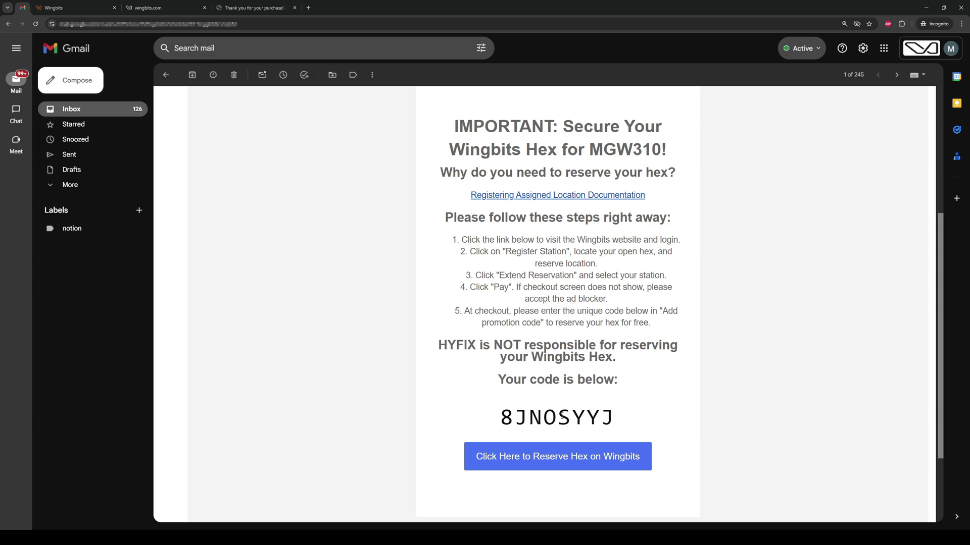
double_click(562, 415)
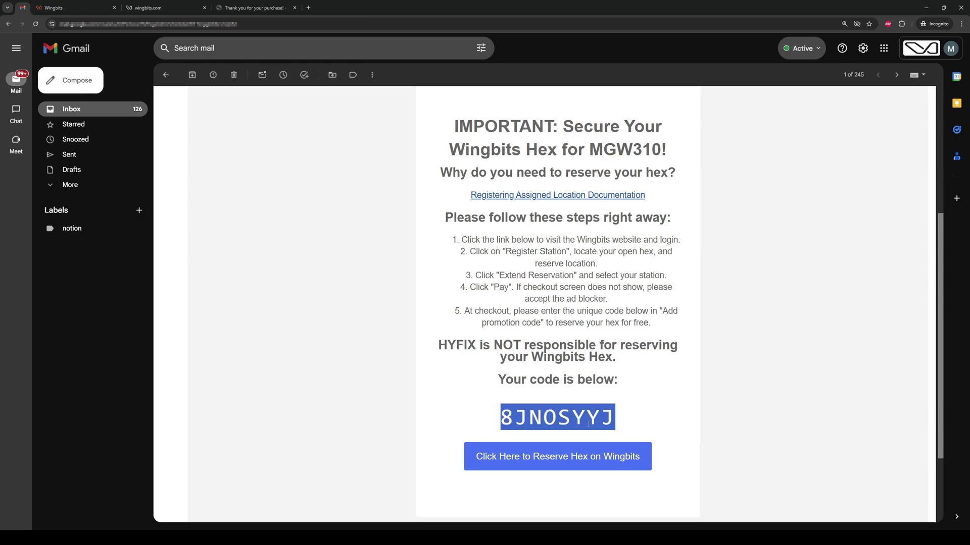
click(174, 13)
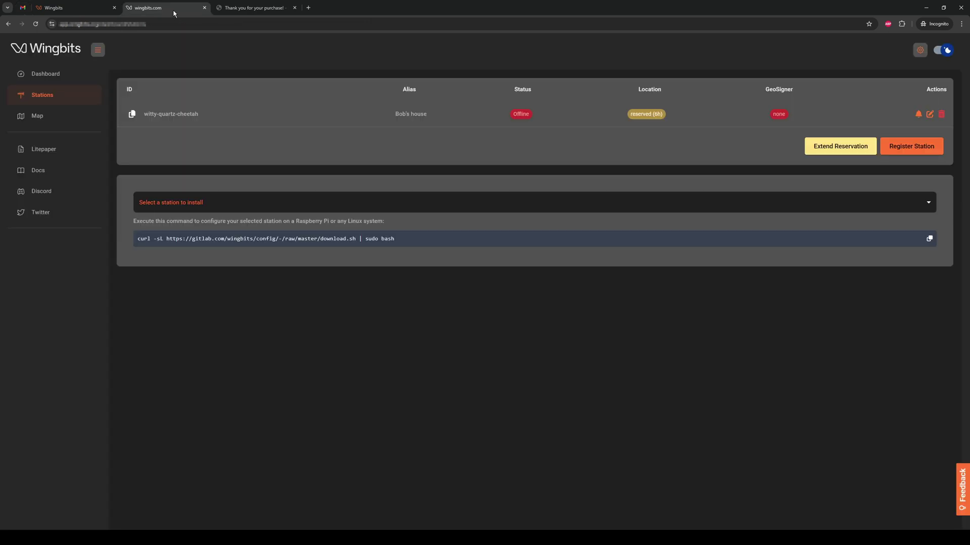
Step: Request a $20, 30-day extension for witty-quartz-cheetah (Bob's house), agreeing to all three terms
click(831, 149)
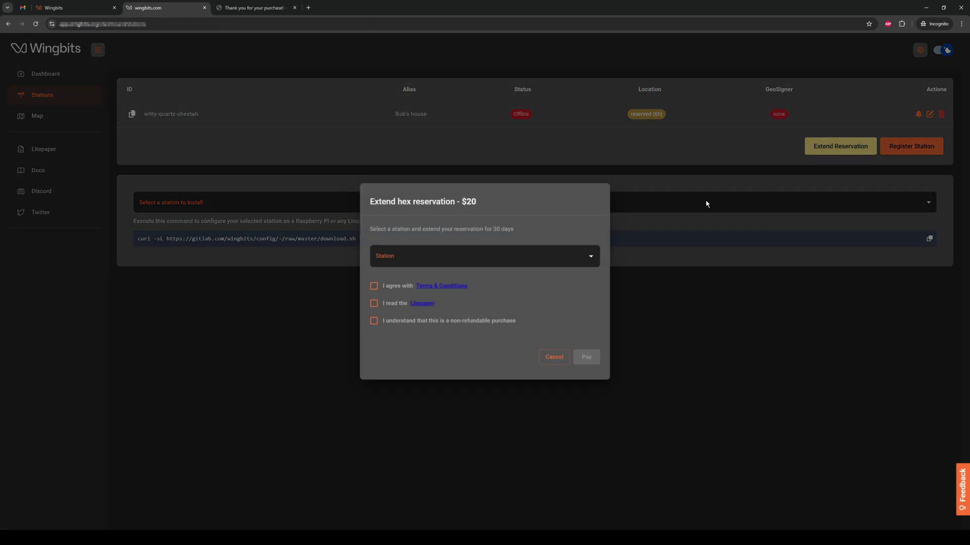
click(582, 250)
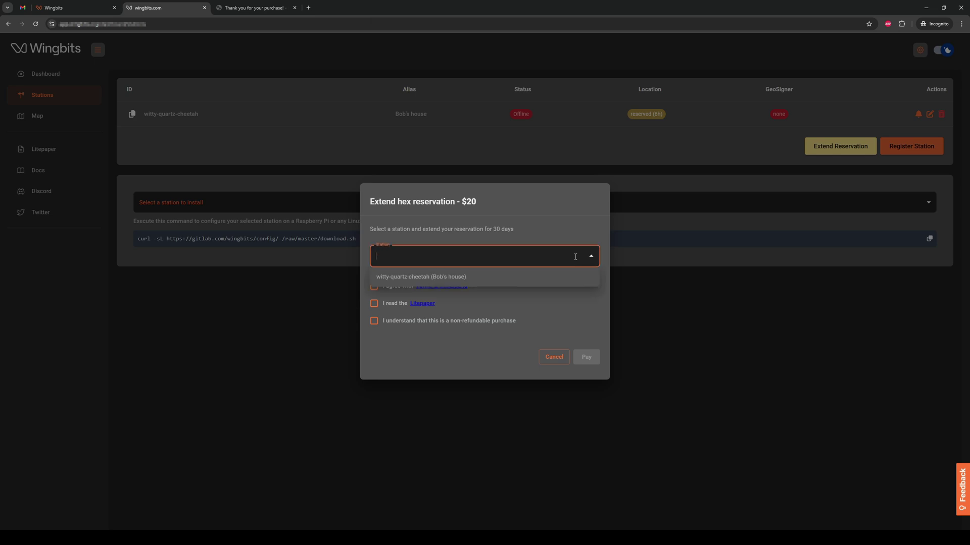
click(500, 277)
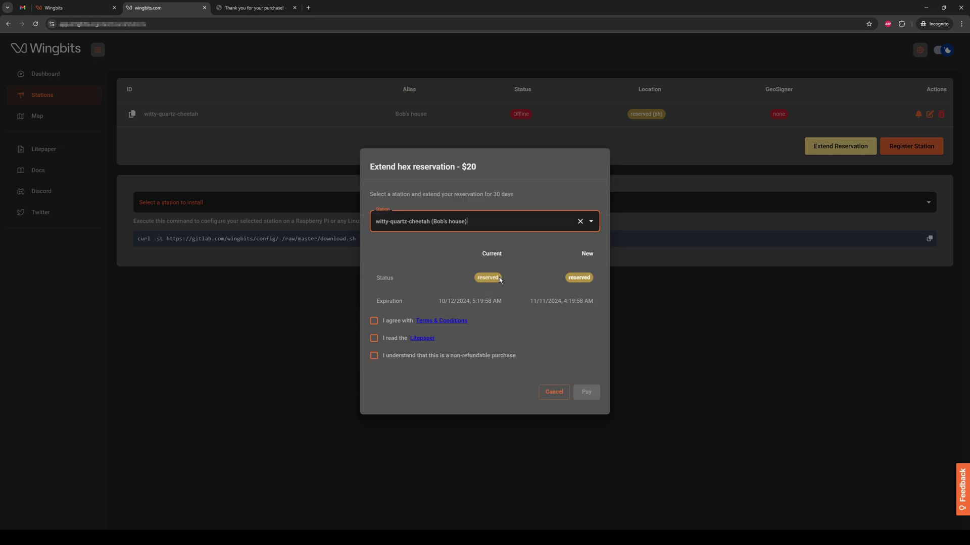
click(374, 321)
click(374, 338)
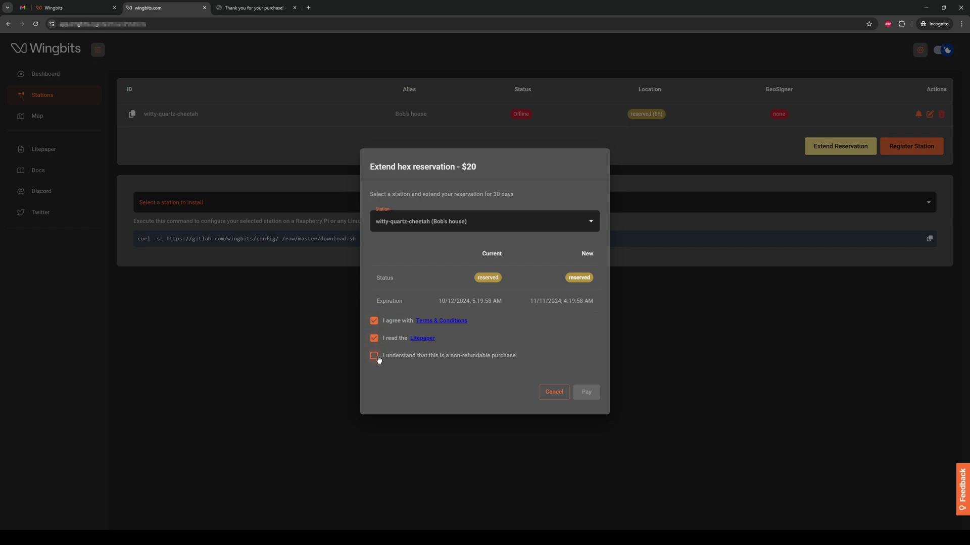
click(374, 356)
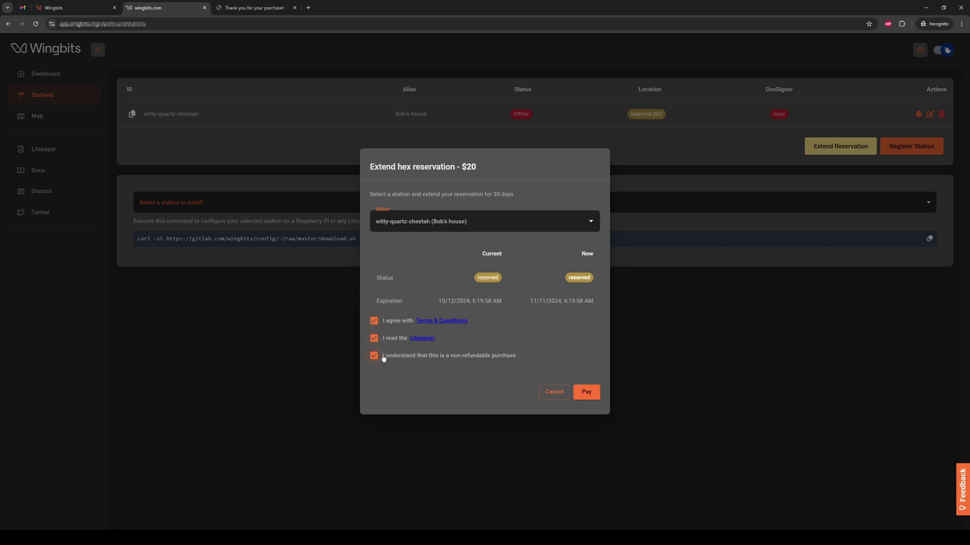
click(594, 396)
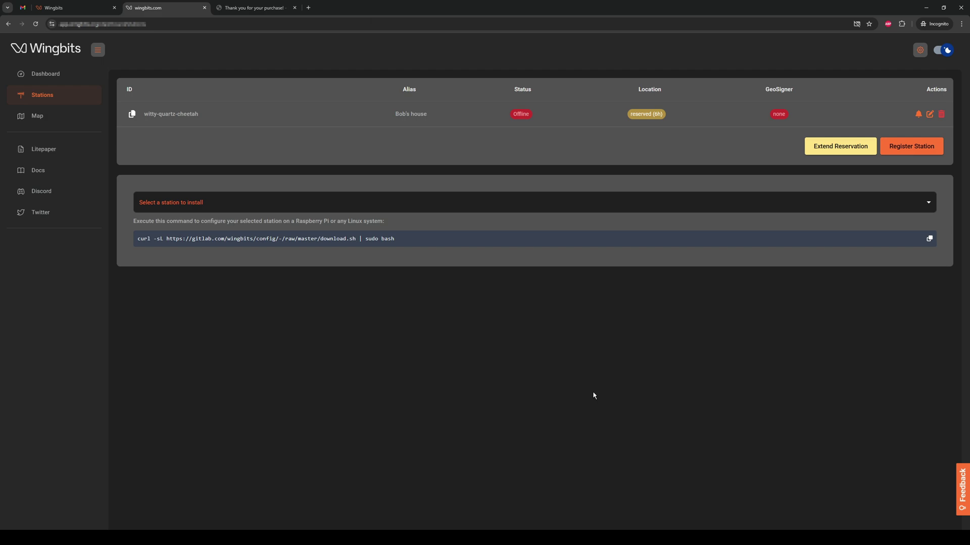
Step: Open the blocked Stripe payment page and apply the HYFIX promo code for 100% off
click(857, 25)
click(833, 47)
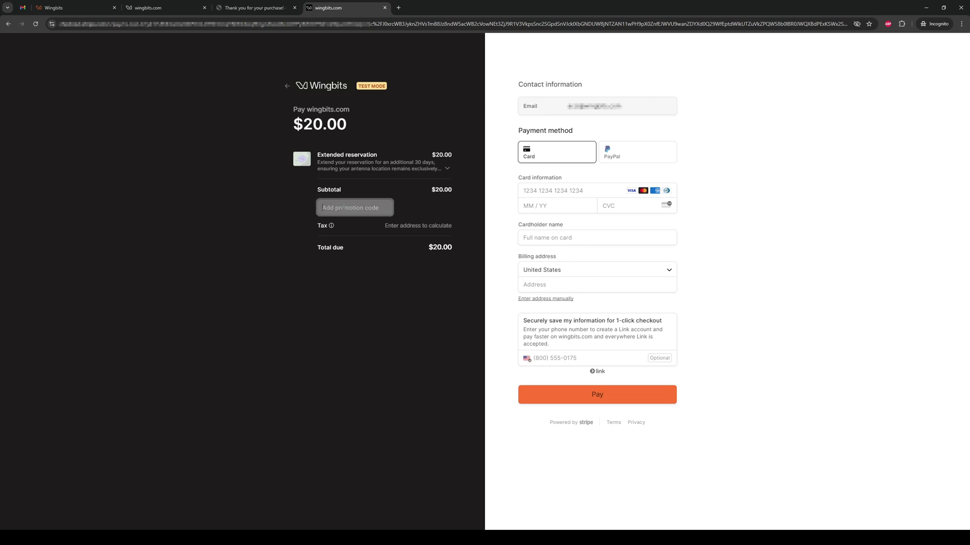
click(351, 209)
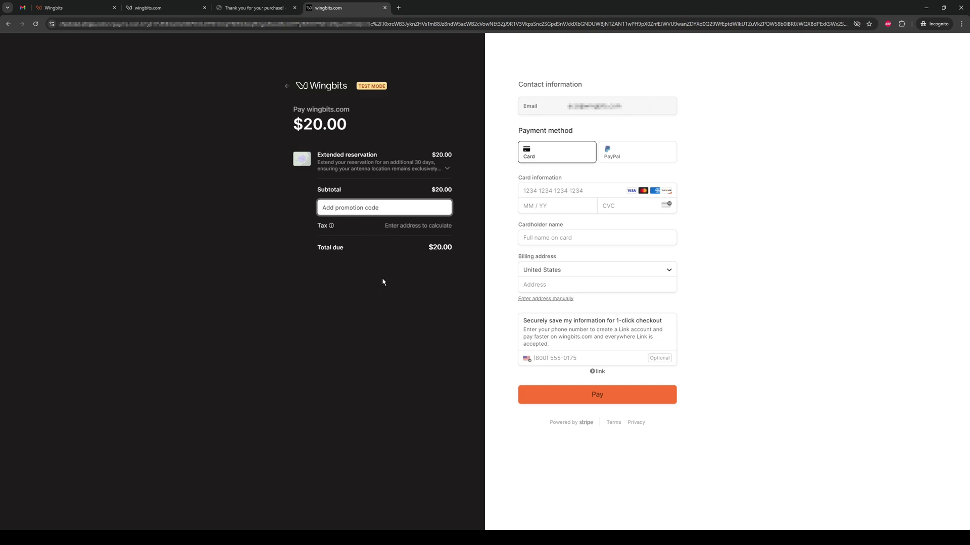
key(ctrl+v)
click(437, 211)
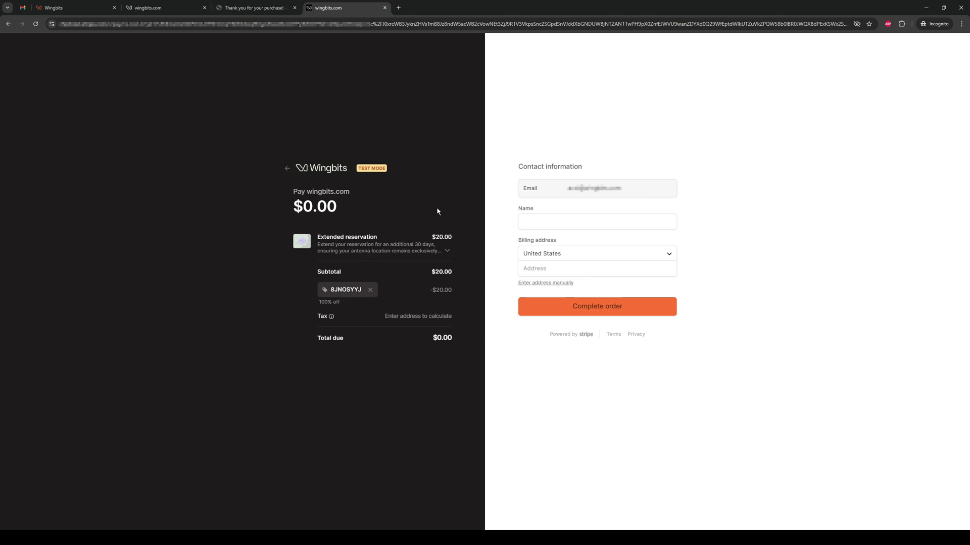
Step: Autofill the billing name and address and submit the $0.00 reservation order
click(586, 222)
click(597, 240)
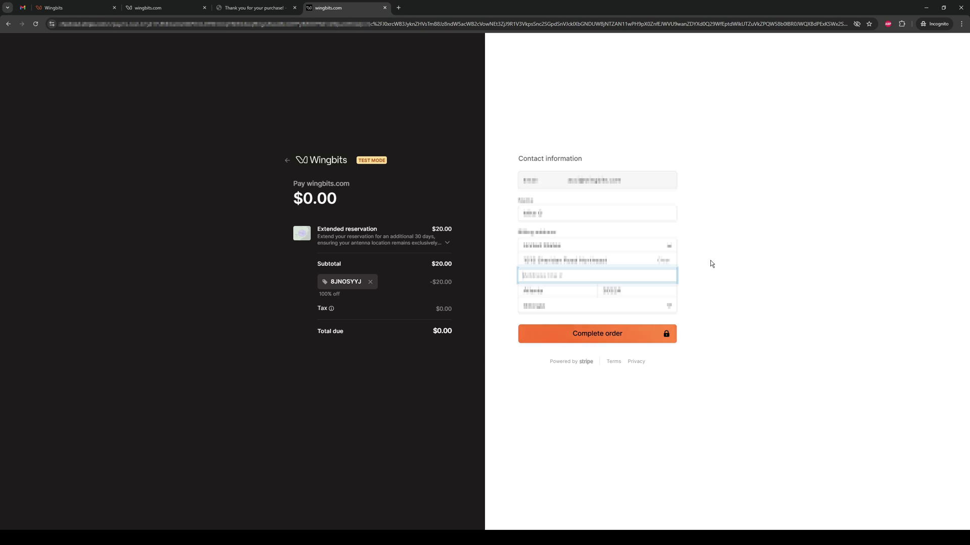
click(626, 338)
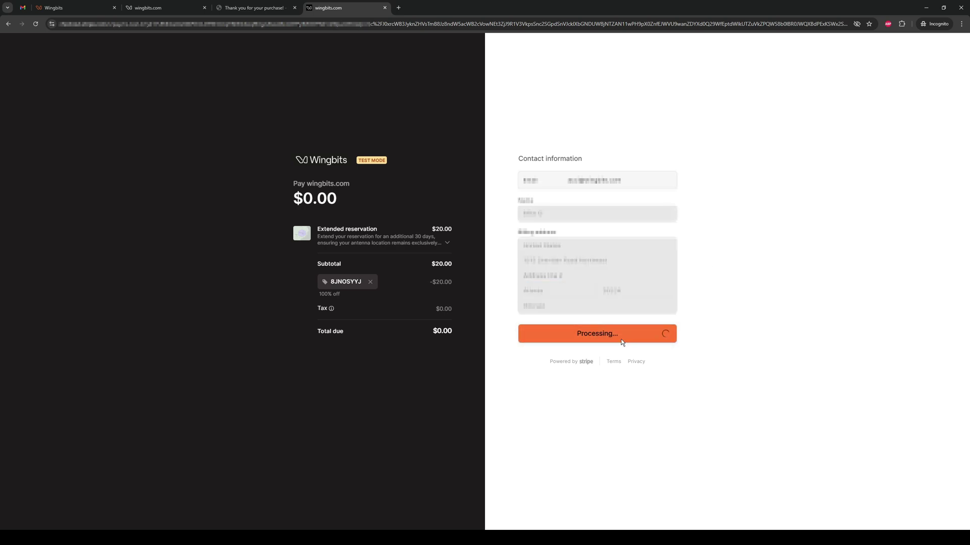